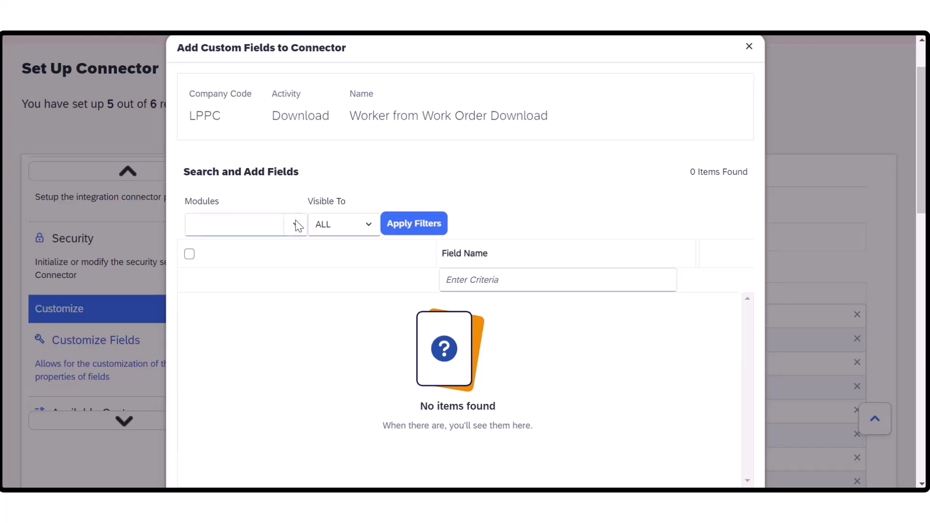
Step: List the Job Posting module's custom fields and add "Onshore or Offshore?" to the selected fields
{"action": "left_click", "coordinate": [296, 226]}
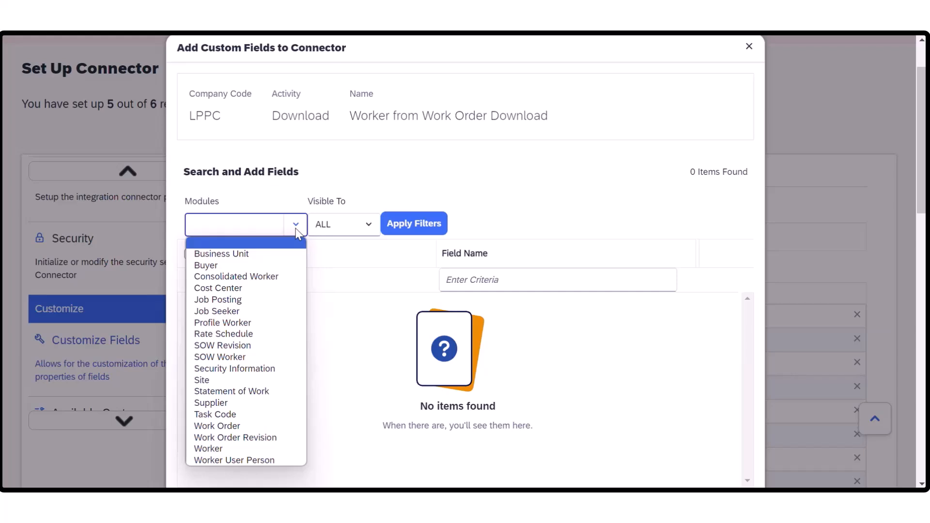
{"action": "left_click", "coordinate": [242, 300]}
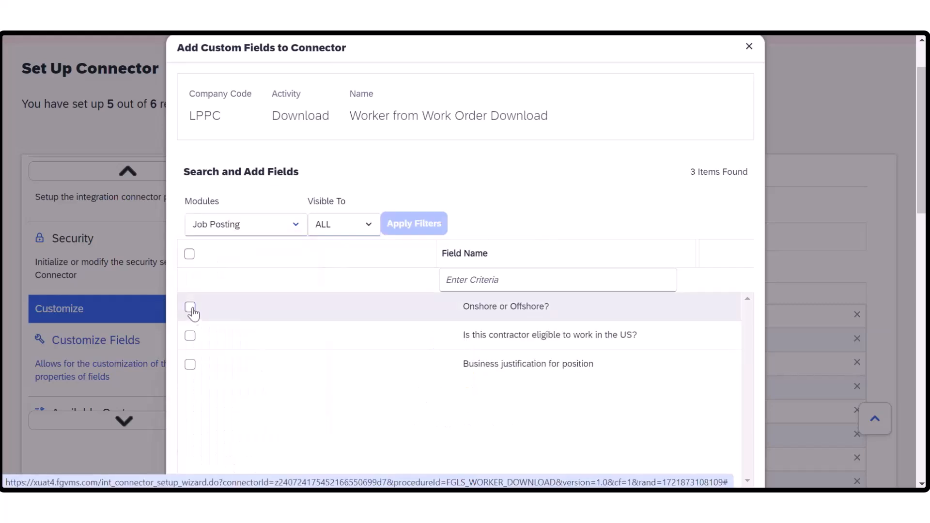
{"action": "left_click", "coordinate": [190, 308]}
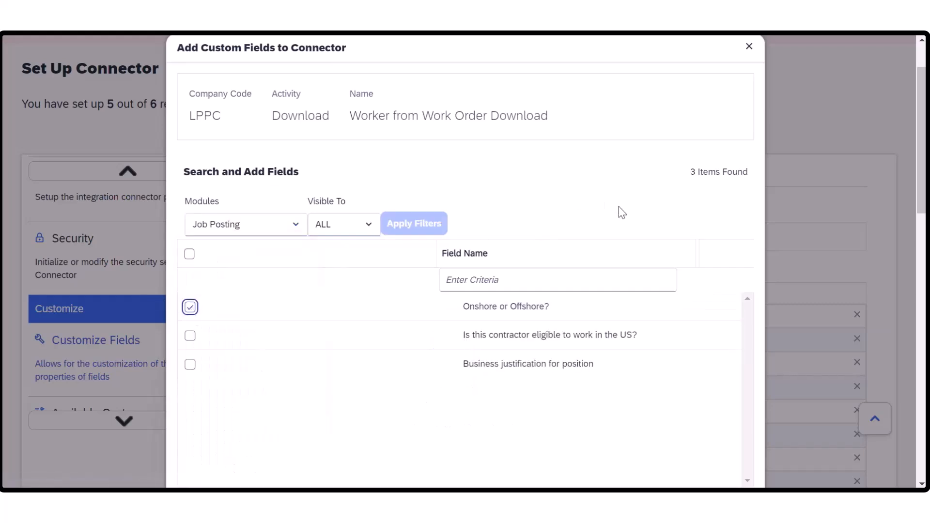
{"action": "scroll", "coordinate": [619, 208], "scroll_direction": "down", "scroll_amount": 5}
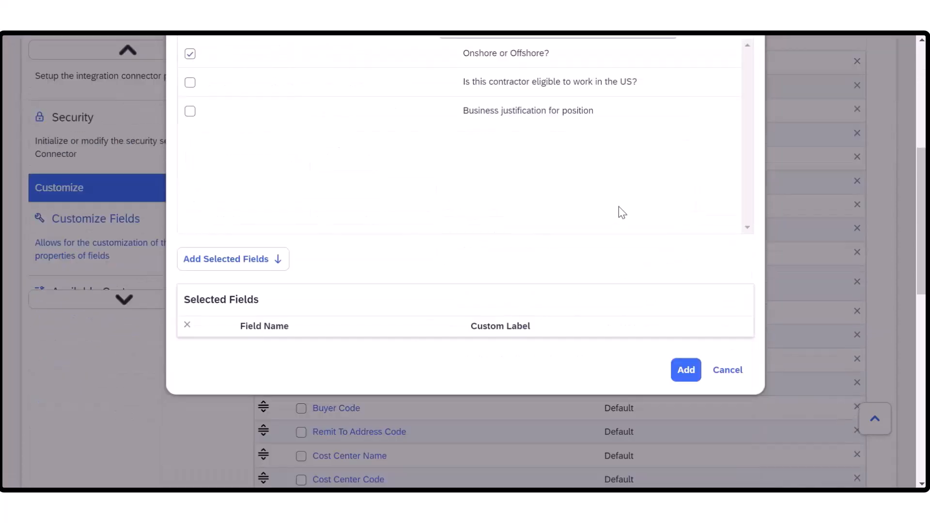
{"action": "left_click", "coordinate": [226, 260]}
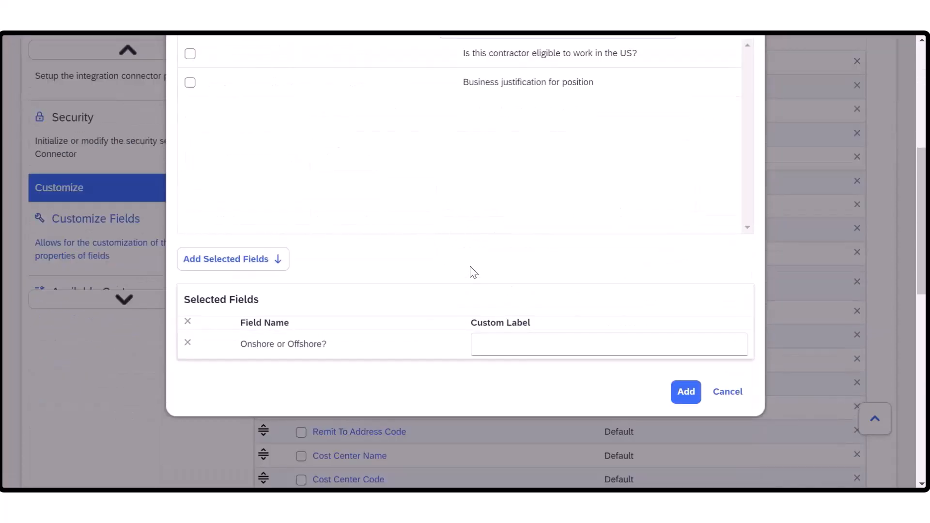
{"action": "scroll", "coordinate": [470, 267], "scroll_direction": "down", "scroll_amount": 2}
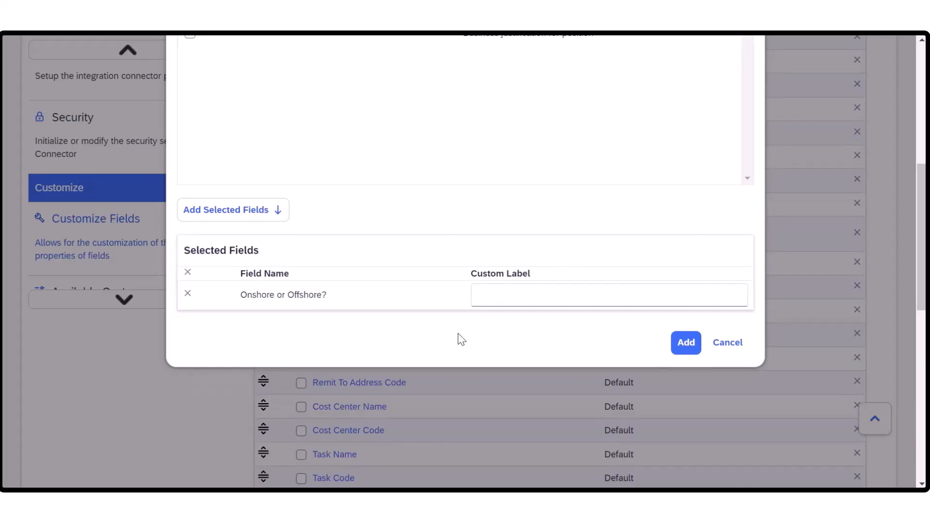
Step: Label the selected field "JP" followed by its copied field name "Onshore or Offshore?", and add it to the connector
{"action": "left_click", "coordinate": [532, 292]}
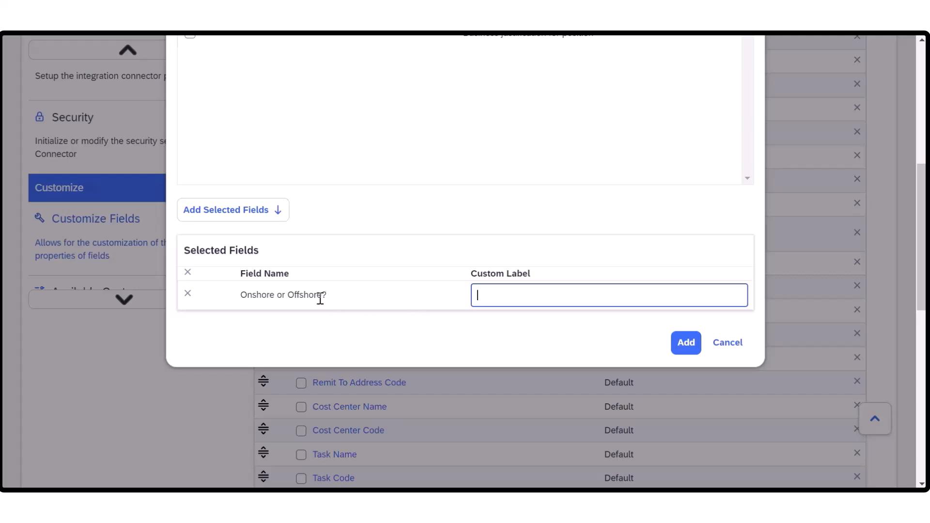
{"action": "scroll", "coordinate": [341, 296], "scroll_direction": "up", "scroll_amount": 6}
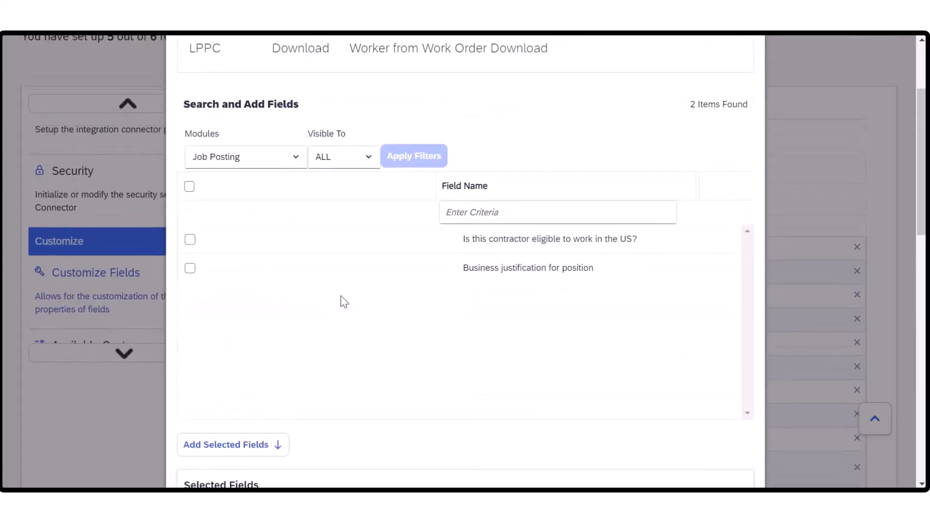
{"action": "scroll", "coordinate": [536, 182], "scroll_direction": "down", "scroll_amount": 5}
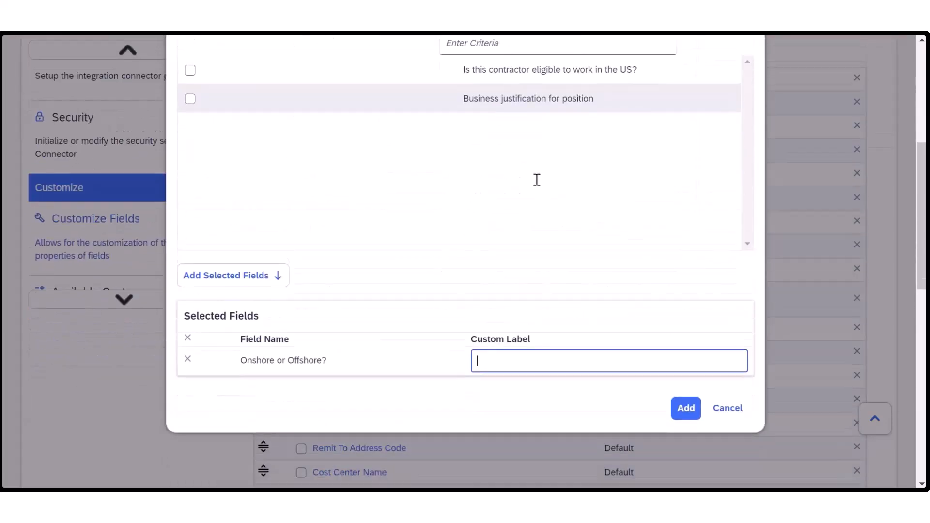
{"action": "left_click_drag", "start_coordinate": [345, 354], "coordinate": [224, 353]}
{"action": "key", "text": "ctrl+c"}
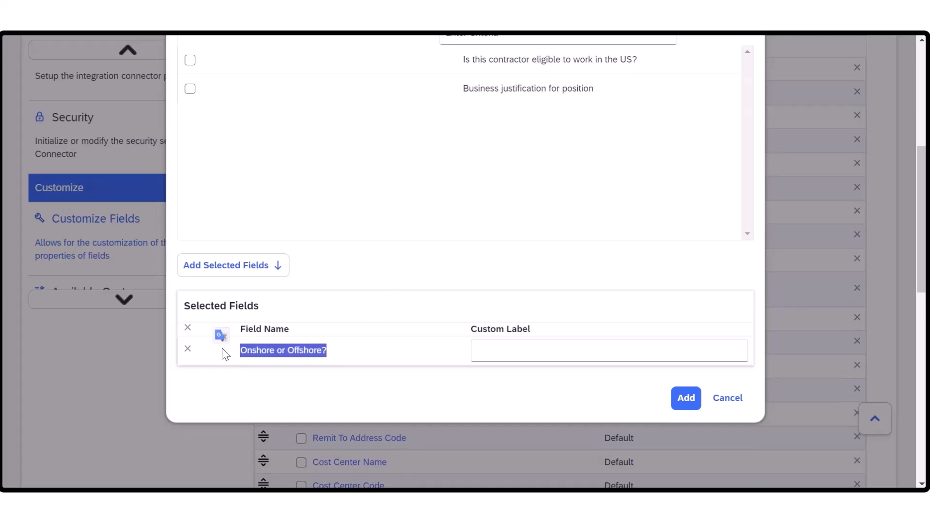
{"action": "left_click", "coordinate": [526, 347]}
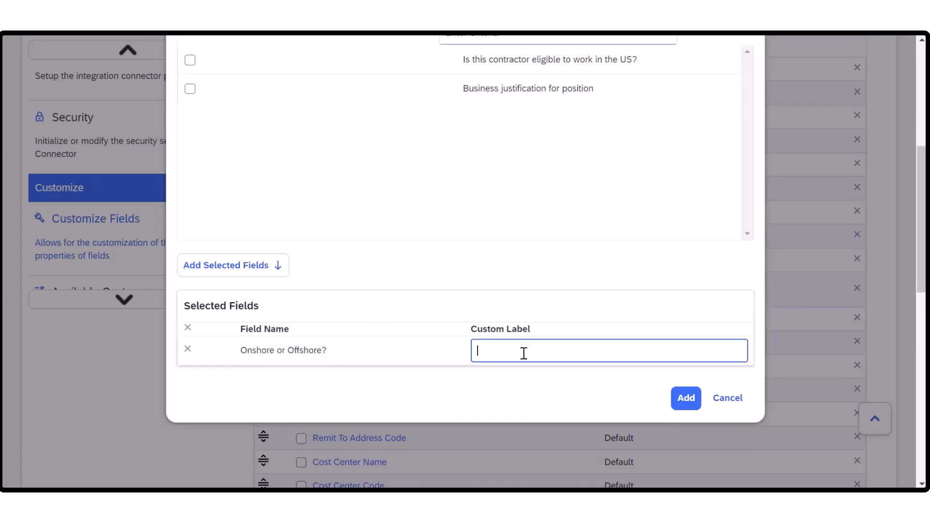
{"action": "type", "text": "JP"}
{"action": "key", "text": "ctrl+v"}
{"action": "left_click", "coordinate": [685, 402]}
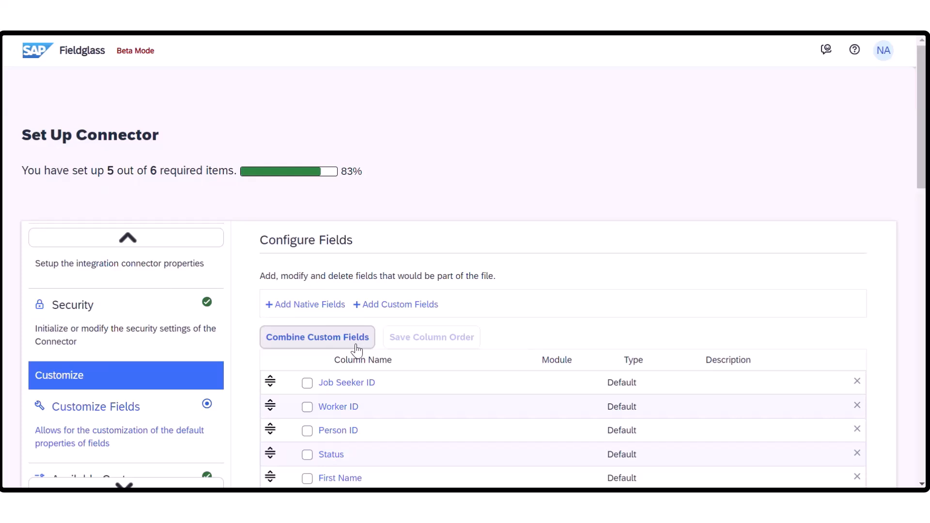
Step: Switch to the linked Administrator account and open the Custom Field list in Admin Configuration
{"action": "left_click", "coordinate": [884, 51]}
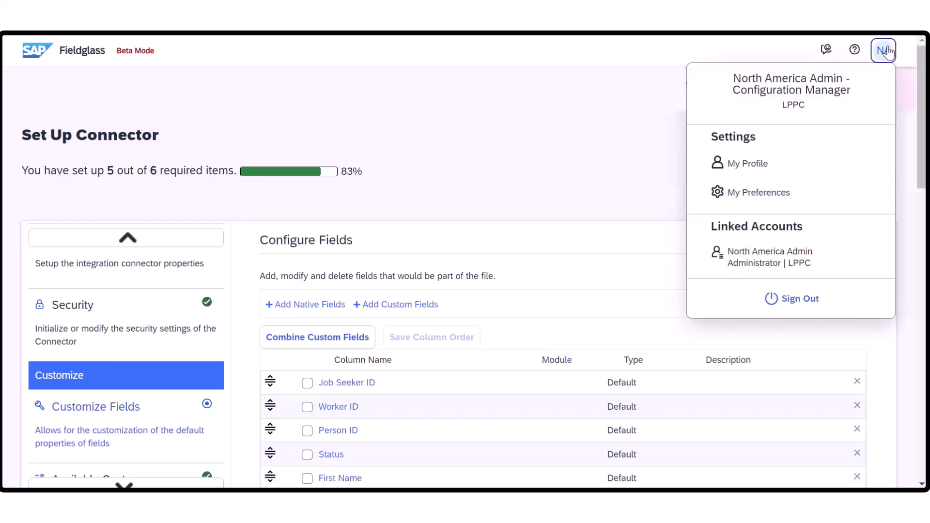
{"action": "left_click", "coordinate": [737, 252]}
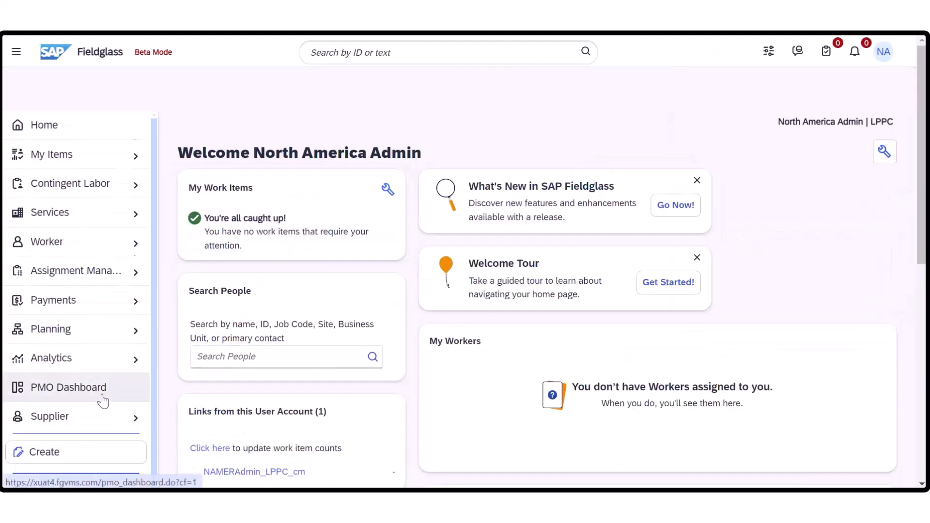
{"action": "scroll", "coordinate": [101, 397], "scroll_direction": "down", "scroll_amount": 1}
{"action": "left_click", "coordinate": [119, 477]}
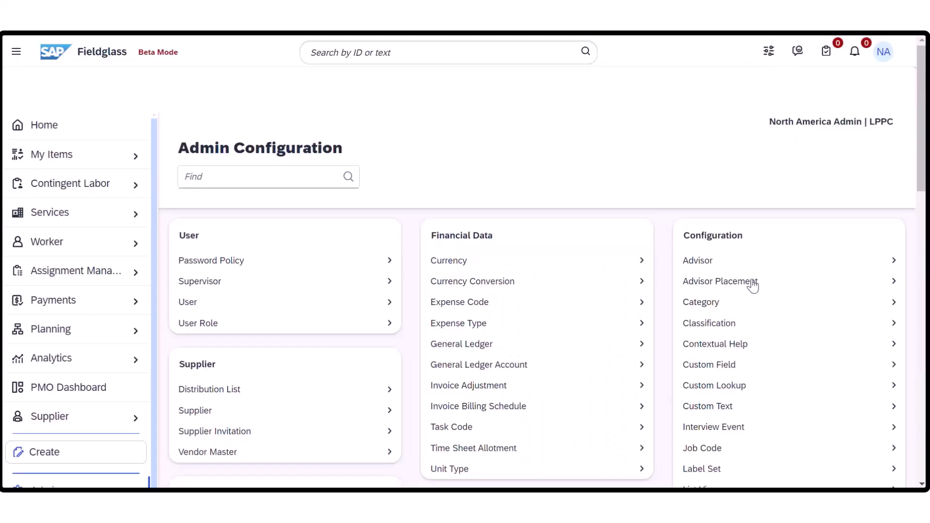
{"action": "left_click", "coordinate": [708, 364]}
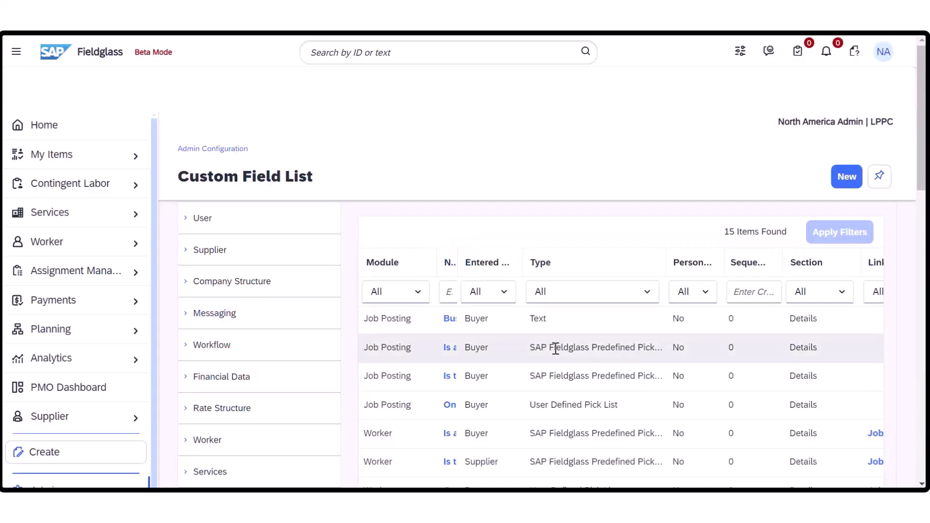
Step: Widen the Name column, filter the custom fields by "is a", and check which module they are linked from
{"action": "left_click_drag", "start_coordinate": [457, 266], "coordinate": [547, 261]}
{"action": "left_click", "coordinate": [503, 292]}
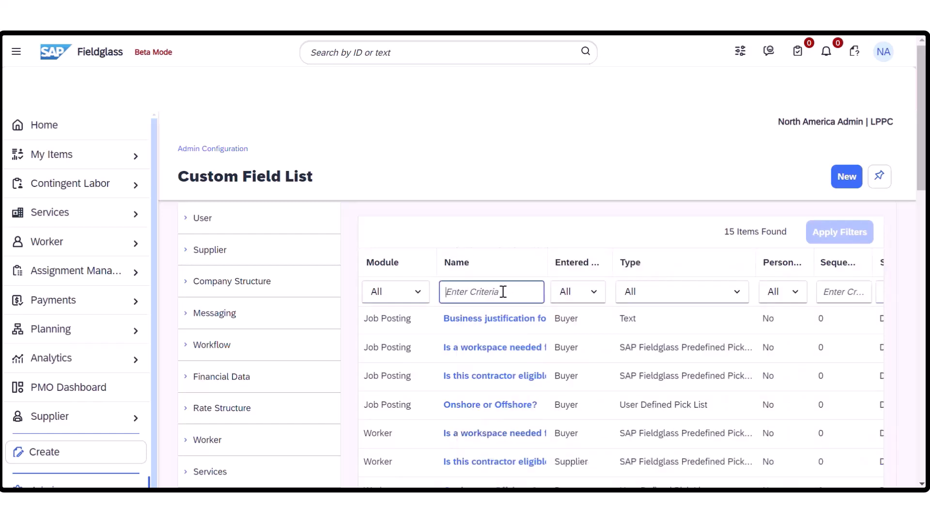
{"action": "type", "text": "is a"}
{"action": "key", "text": "Return"}
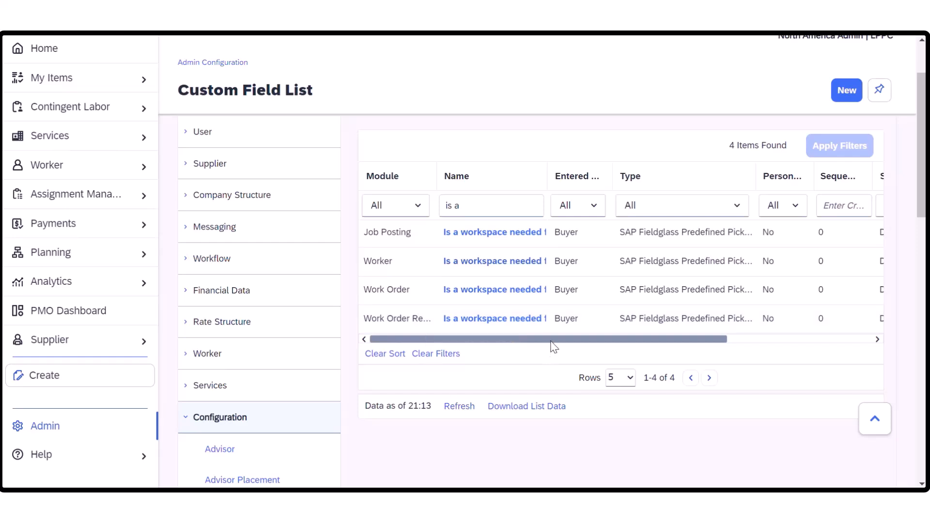
{"action": "left_click_drag", "start_coordinate": [547, 338], "coordinate": [720, 340]}
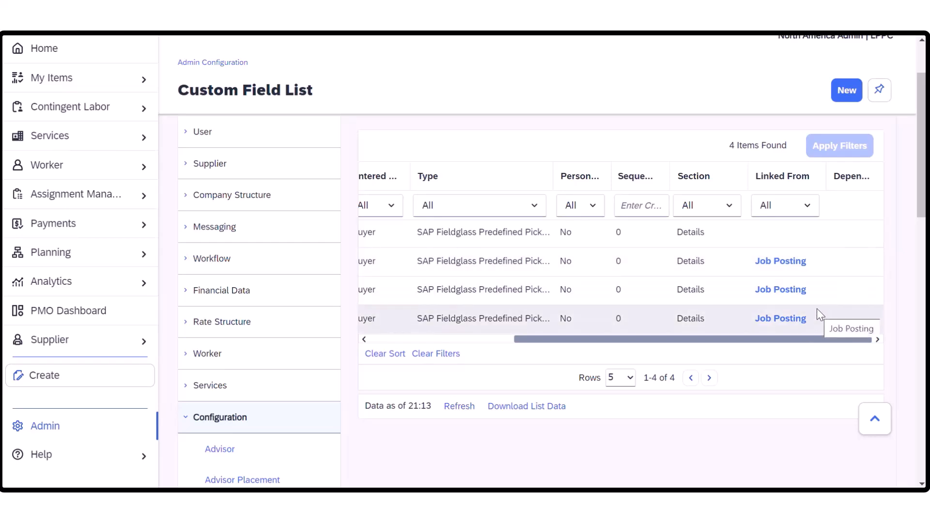
{"action": "scroll", "coordinate": [817, 309], "scroll_direction": "left", "scroll_amount": 10}
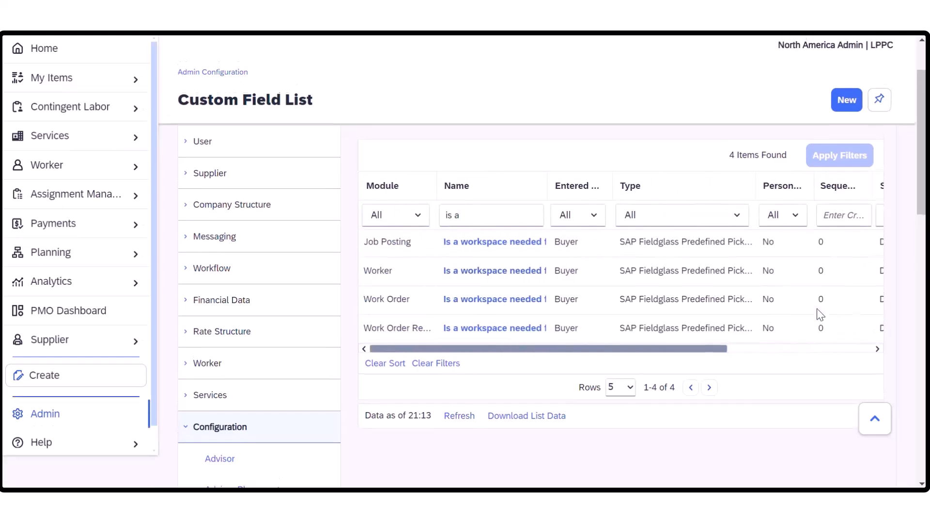
{"action": "scroll", "coordinate": [817, 309], "scroll_direction": "up", "scroll_amount": 2}
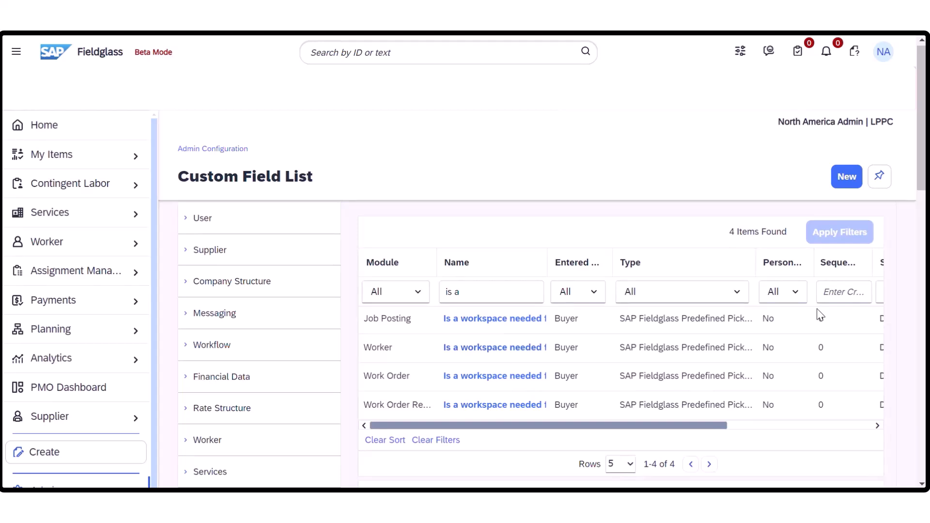
Step: Switch back to the linked Configuration Manager account
{"action": "left_click", "coordinate": [883, 52]}
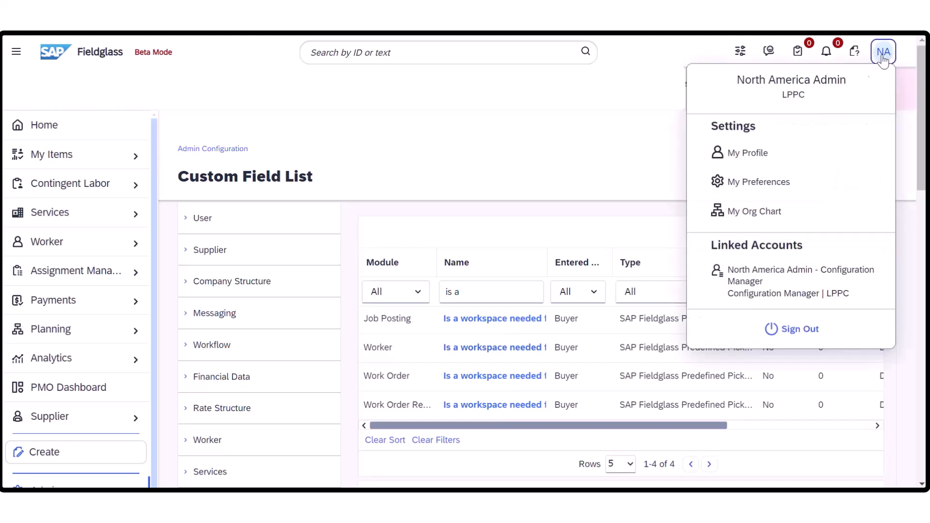
{"action": "left_click", "coordinate": [728, 305]}
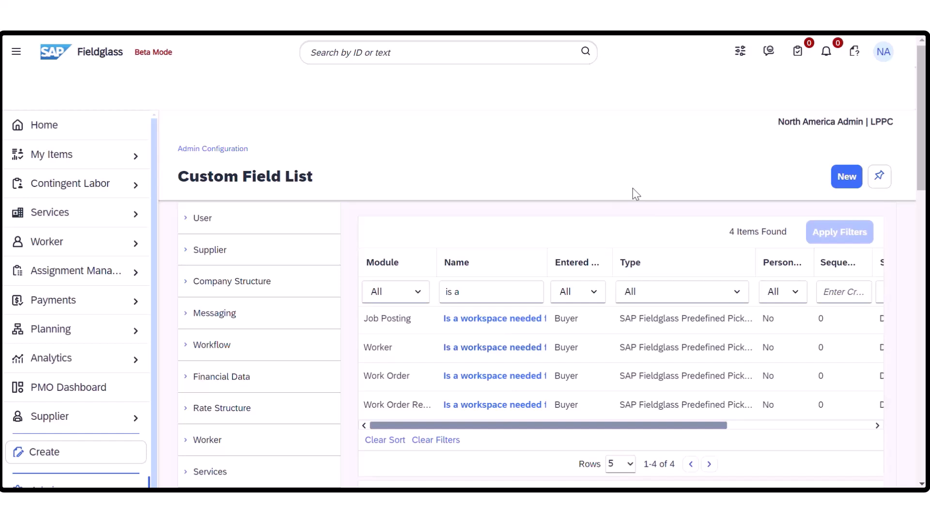
{"action": "left_click", "coordinate": [884, 53]}
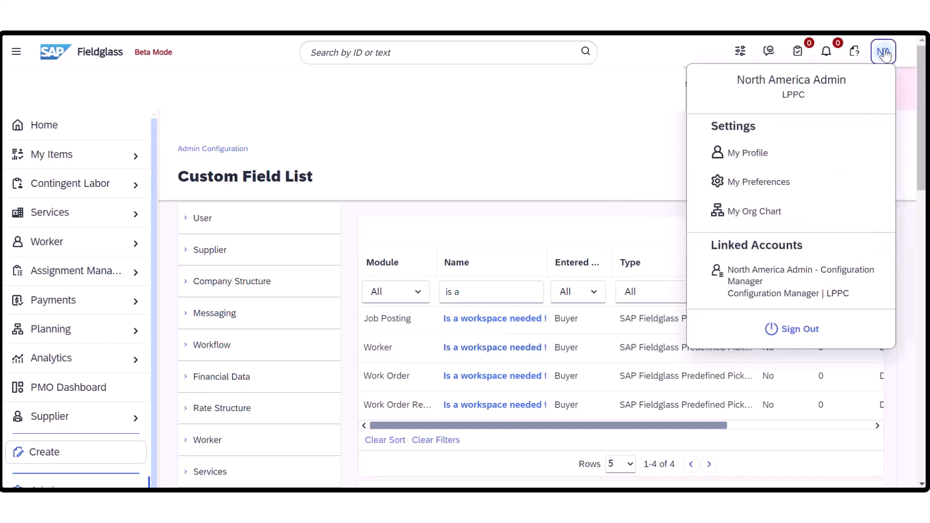
{"action": "left_click", "coordinate": [755, 301]}
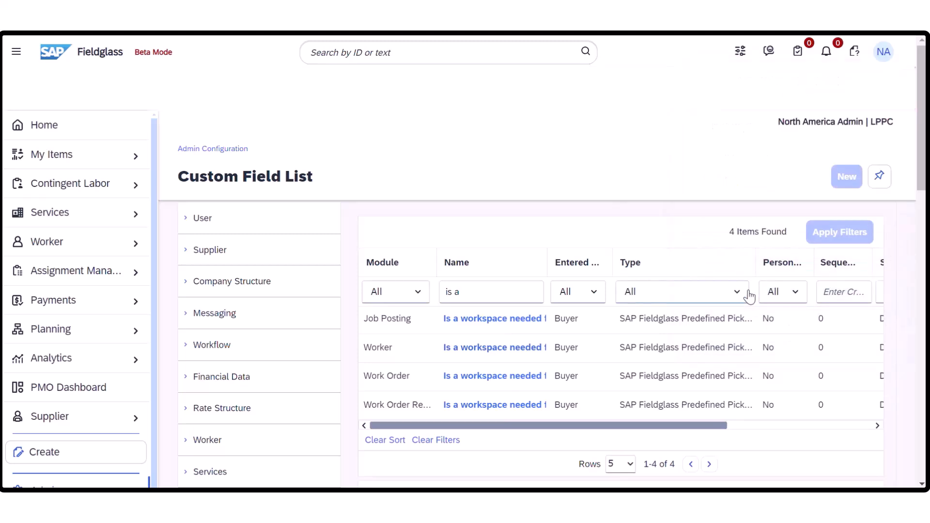
Step: Open the Worker from Work Order Download connector for editing and go to its Customize Fields section
{"action": "left_click", "coordinate": [701, 260]}
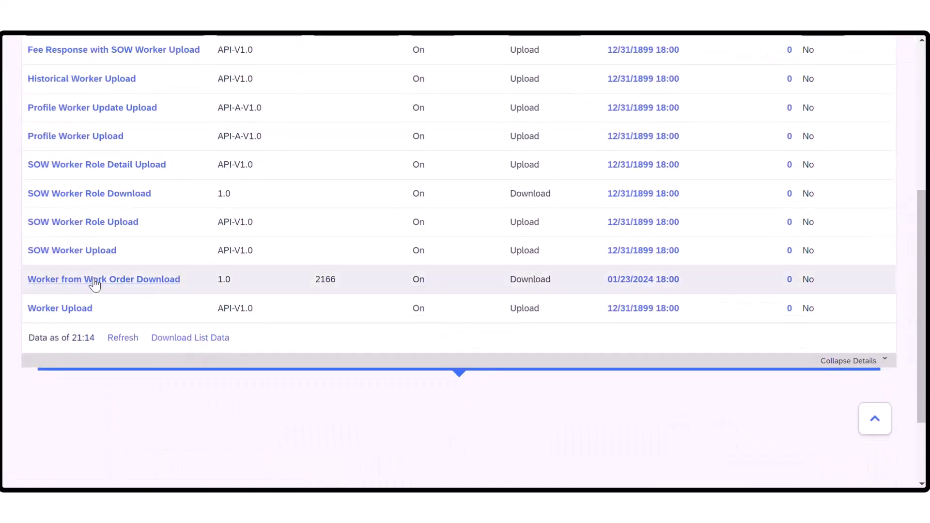
{"action": "left_click", "coordinate": [96, 279]}
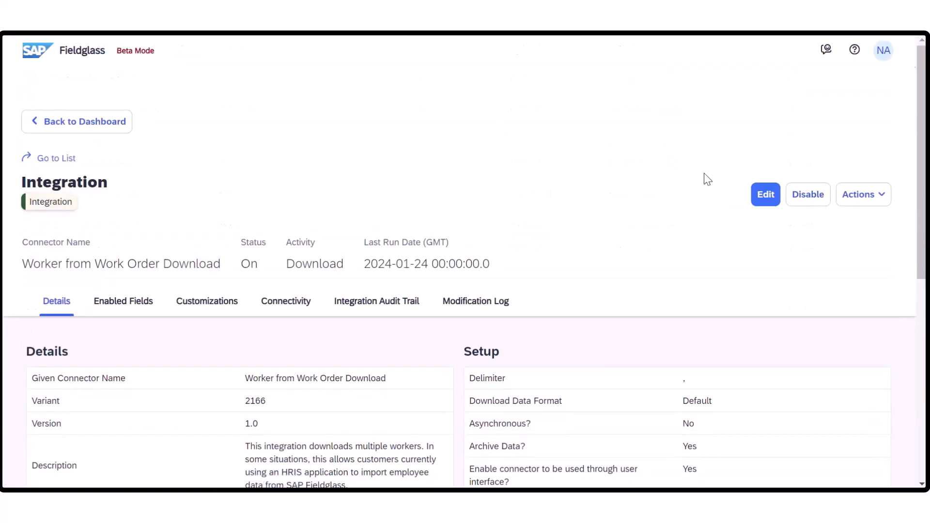
{"action": "left_click", "coordinate": [760, 201]}
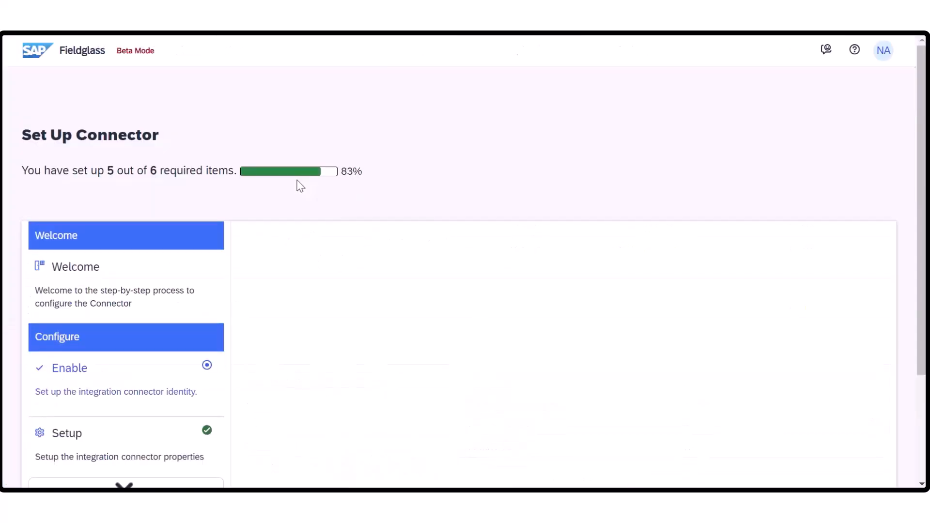
{"action": "scroll", "coordinate": [136, 359], "scroll_direction": "down", "scroll_amount": 4}
{"action": "left_click", "coordinate": [114, 322]}
{"action": "left_click", "coordinate": [115, 322]}
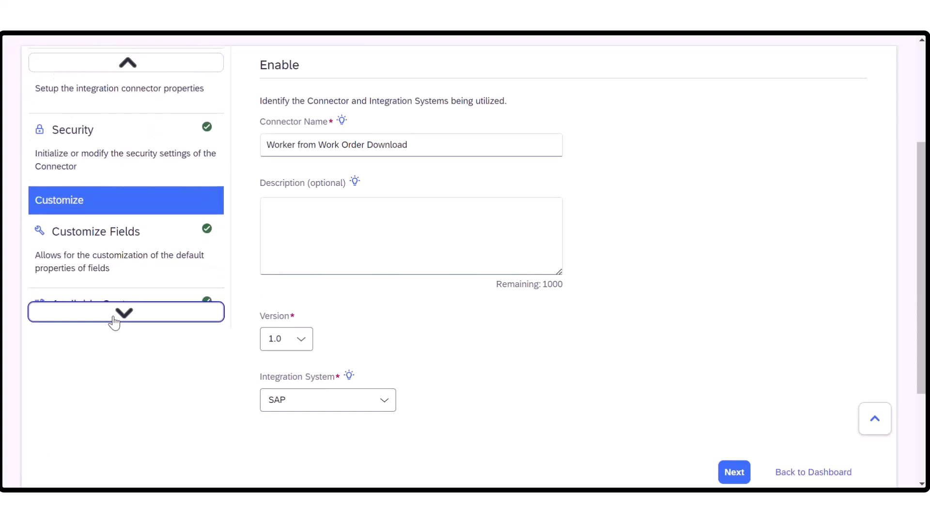
{"action": "left_click", "coordinate": [107, 253]}
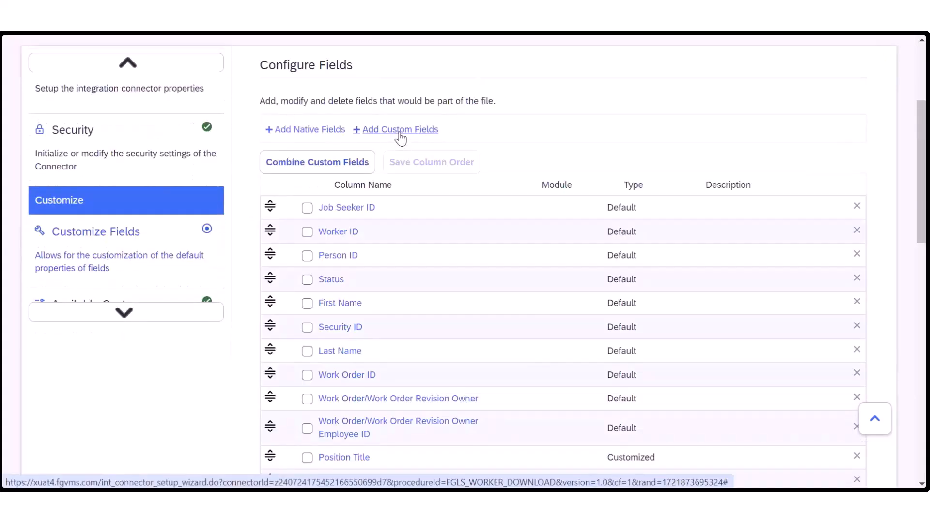
Step: Start adding custom fields to the connector and list the fields available in the Job Posting module
{"action": "left_click", "coordinate": [400, 131]}
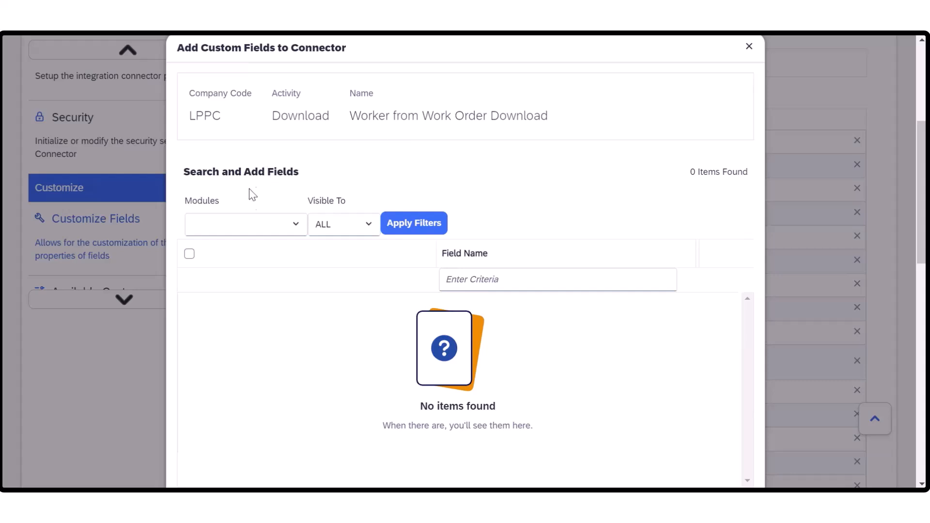
{"action": "left_click", "coordinate": [304, 234]}
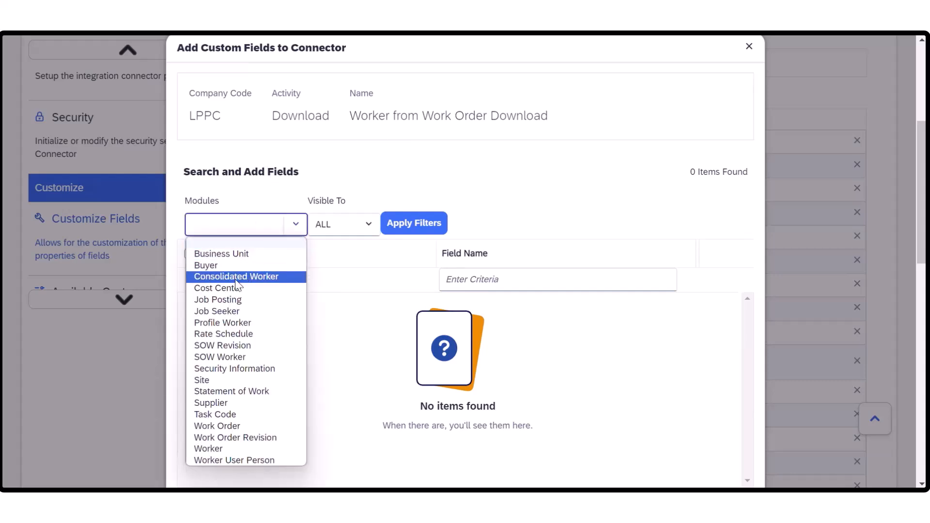
{"action": "left_click", "coordinate": [220, 300]}
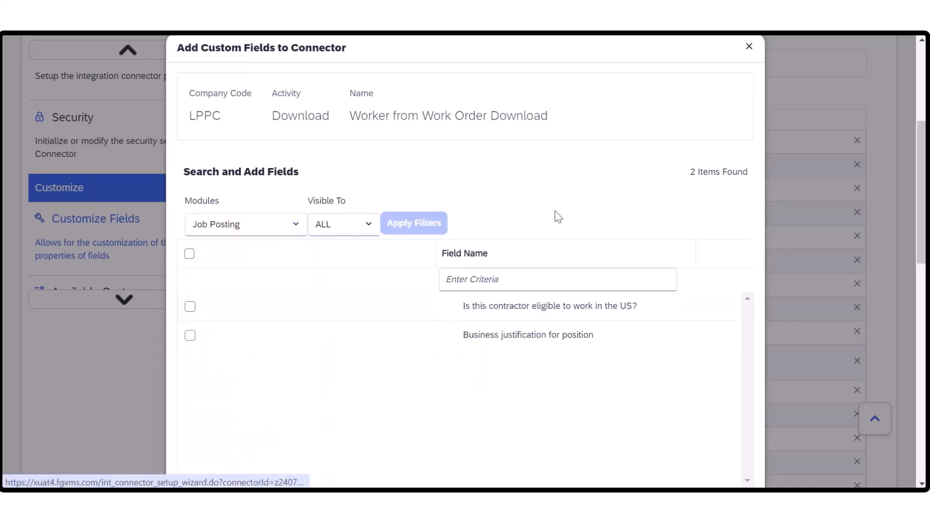
{"action": "scroll", "coordinate": [556, 212], "scroll_direction": "down", "scroll_amount": 2}
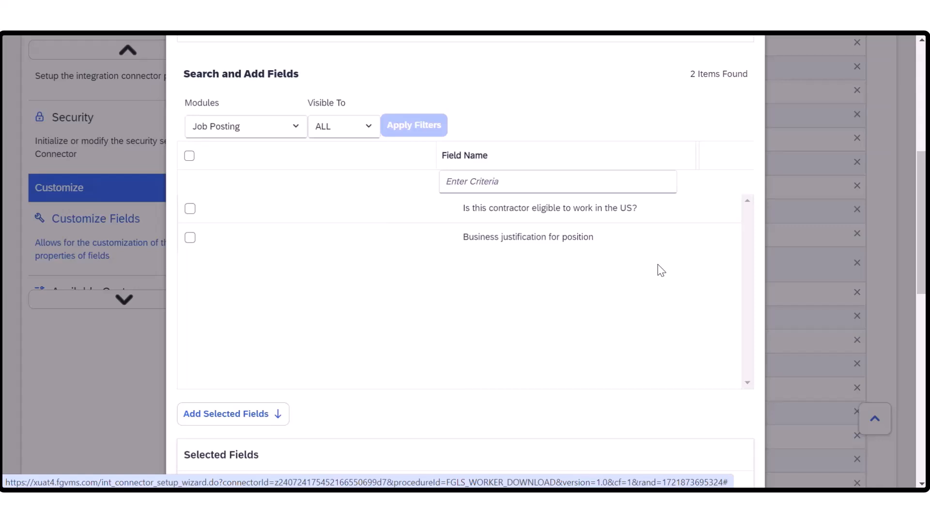
Step: Put the Work Order module's "Is a workspace needed for this contractor?" field into the selected fields
{"action": "left_click", "coordinate": [293, 133]}
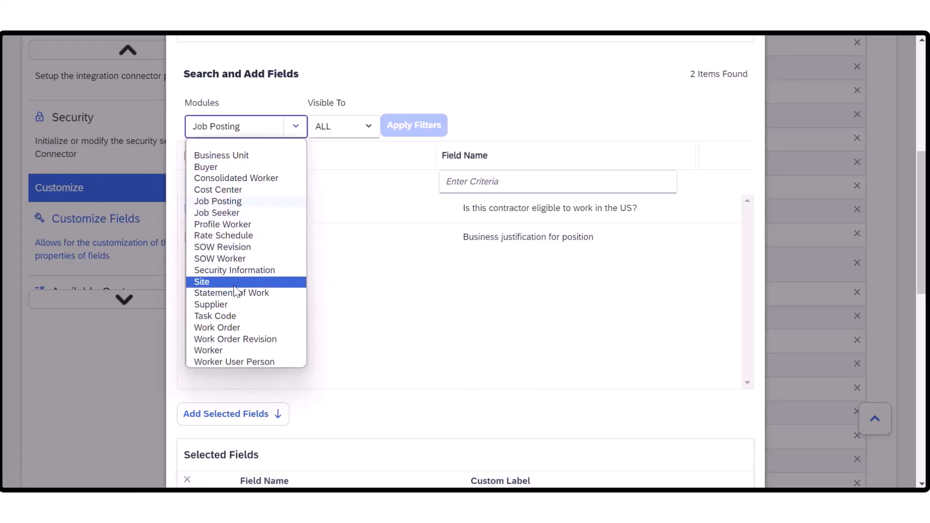
{"action": "left_click", "coordinate": [223, 327]}
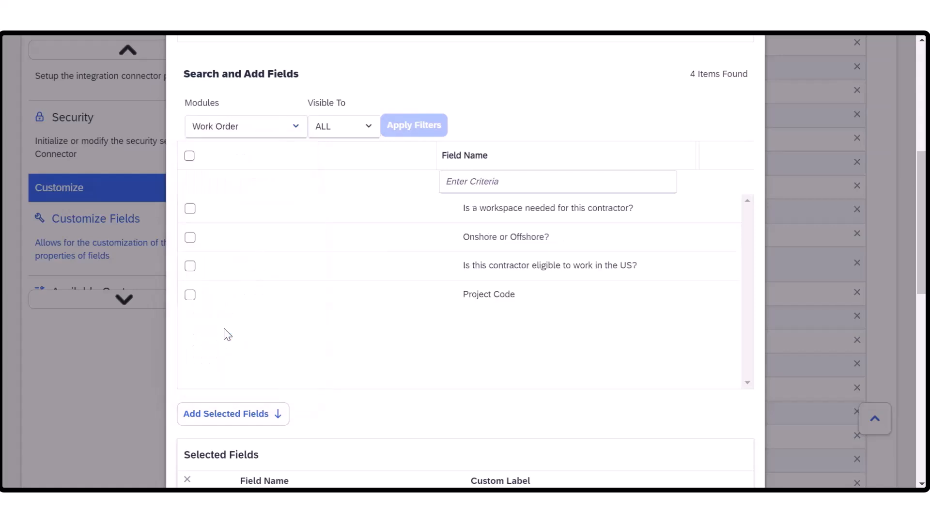
{"action": "left_click", "coordinate": [190, 209]}
{"action": "left_click", "coordinate": [245, 414]}
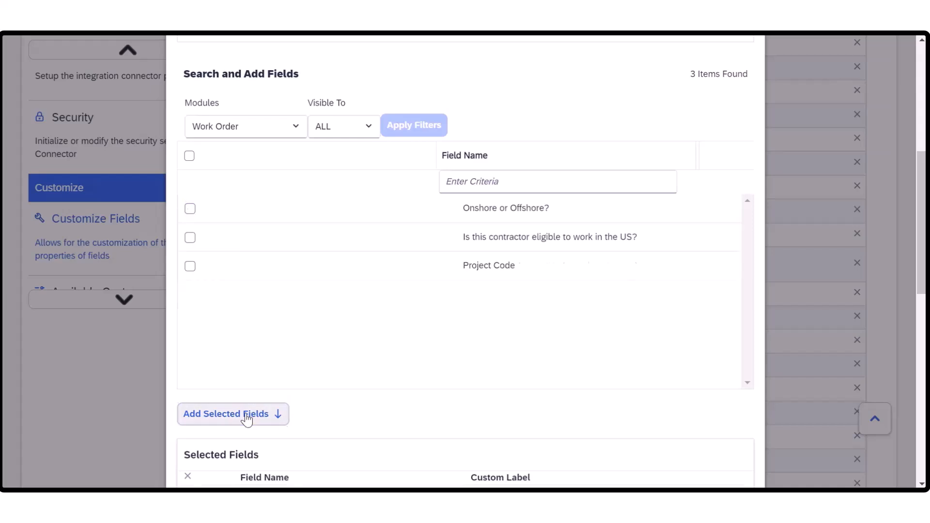
Step: Put the Work Order Revision module's "Is a workspace needed for this contractor?" field into the selected fields
{"action": "left_click", "coordinate": [295, 126]}
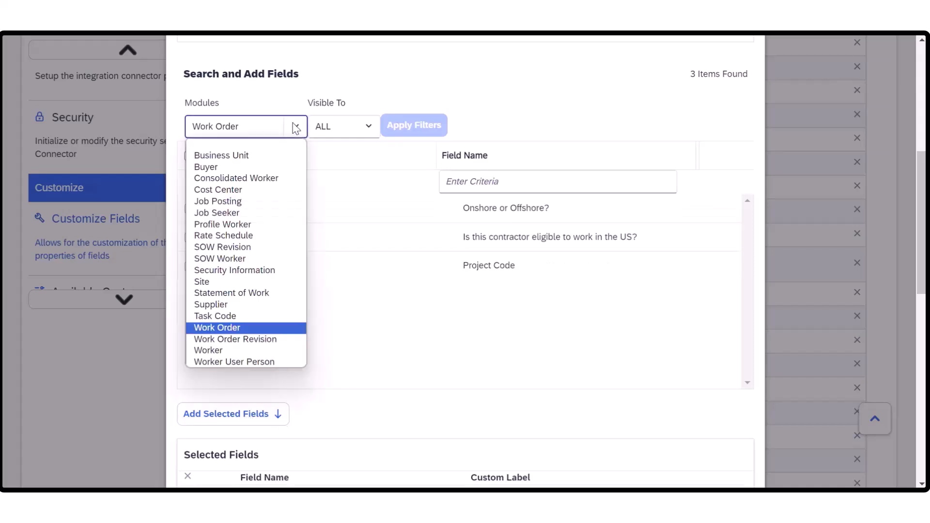
{"action": "left_click", "coordinate": [260, 340]}
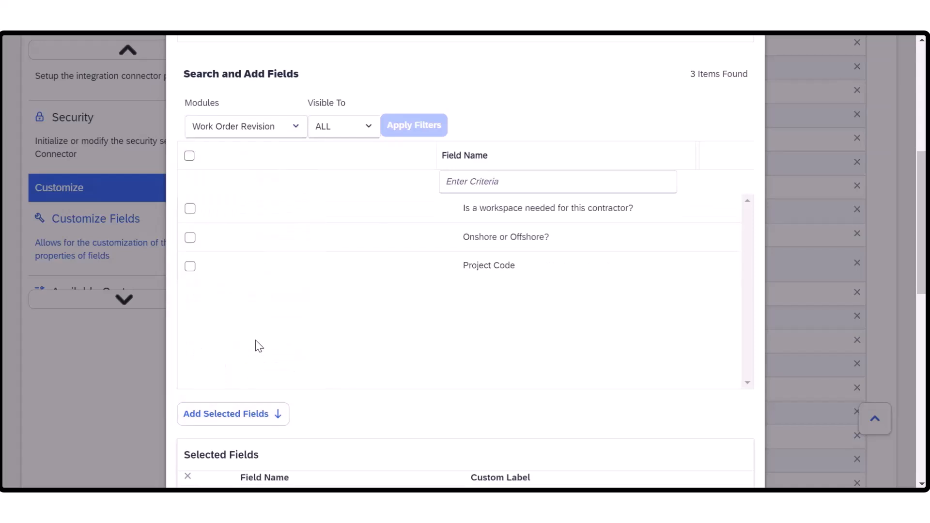
{"action": "left_click", "coordinate": [190, 209]}
{"action": "left_click", "coordinate": [242, 416]}
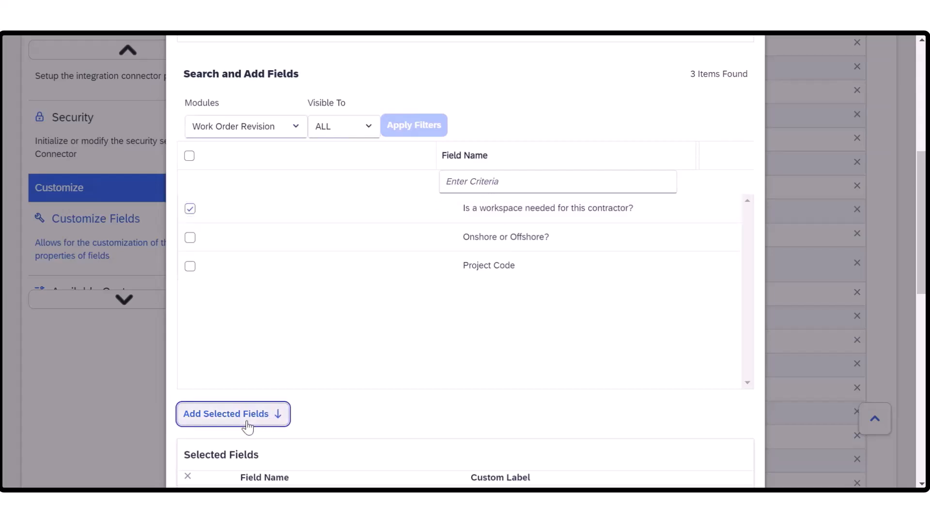
Step: Select the Worker module's "Is a workspace needed for this contractor?" field too and add all the selected fields to the connector
{"action": "left_click", "coordinate": [301, 128]}
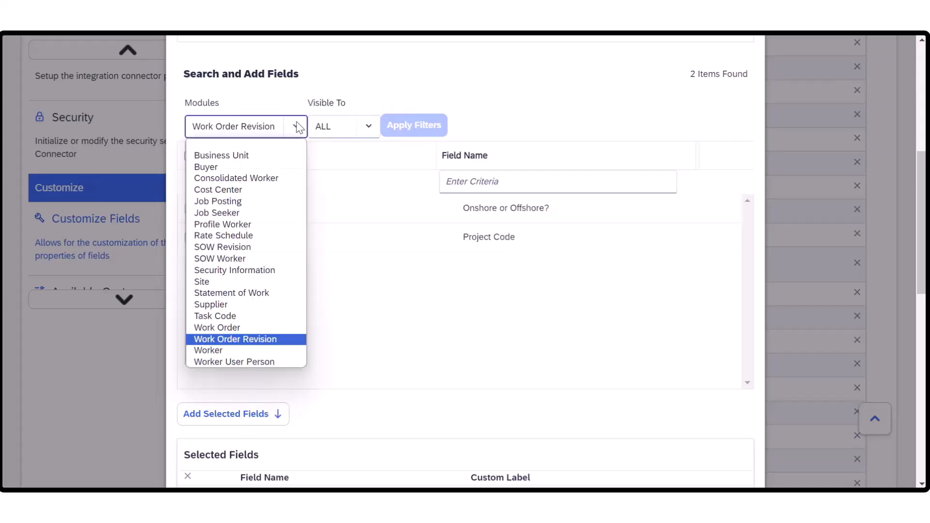
{"action": "left_click", "coordinate": [222, 350]}
{"action": "left_click", "coordinate": [190, 209]}
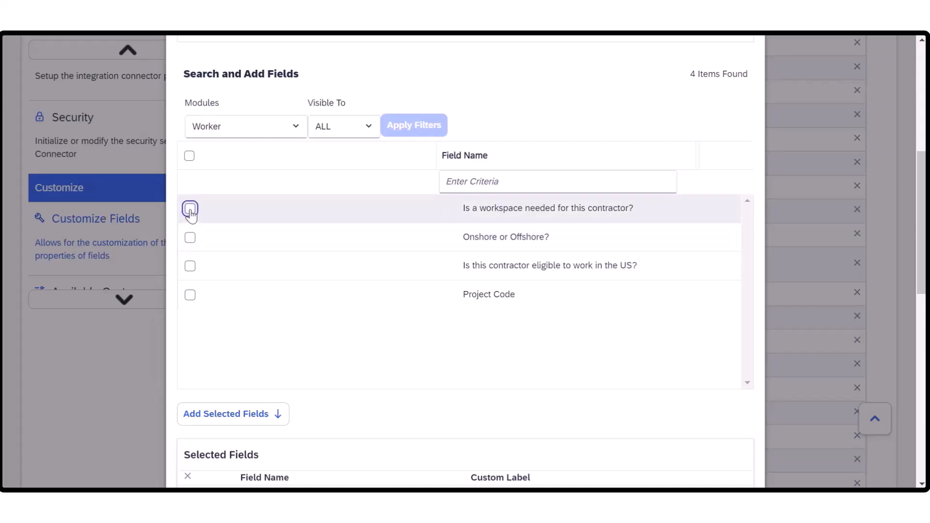
{"action": "left_click", "coordinate": [255, 414]}
{"action": "scroll", "coordinate": [567, 408], "scroll_direction": "down", "scroll_amount": 5}
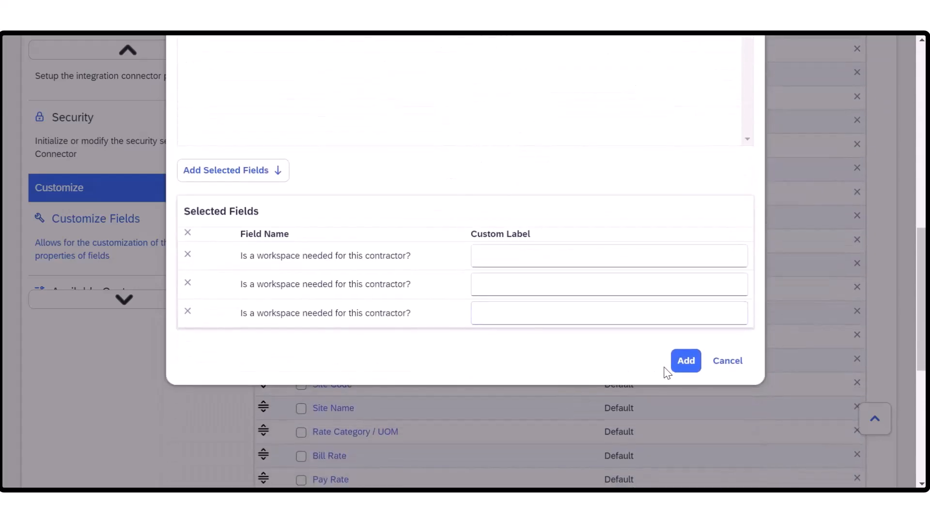
{"action": "left_click", "coordinate": [690, 369]}
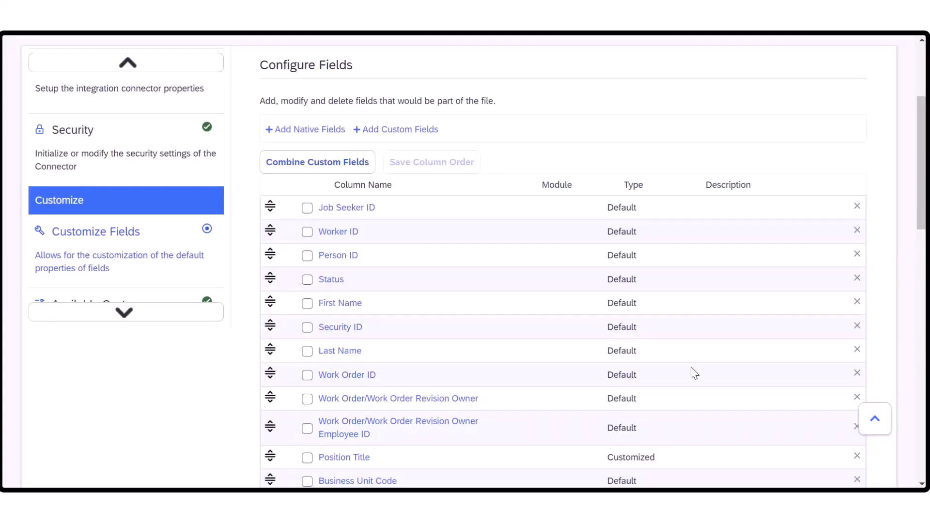
Step: Combine the Job Posting, Work Order, Work Order Revision and Worker workspace fields into one custom field named "Is a workspace needed for this contractor?"
{"action": "scroll", "coordinate": [690, 367], "scroll_direction": "down", "scroll_amount": 12}
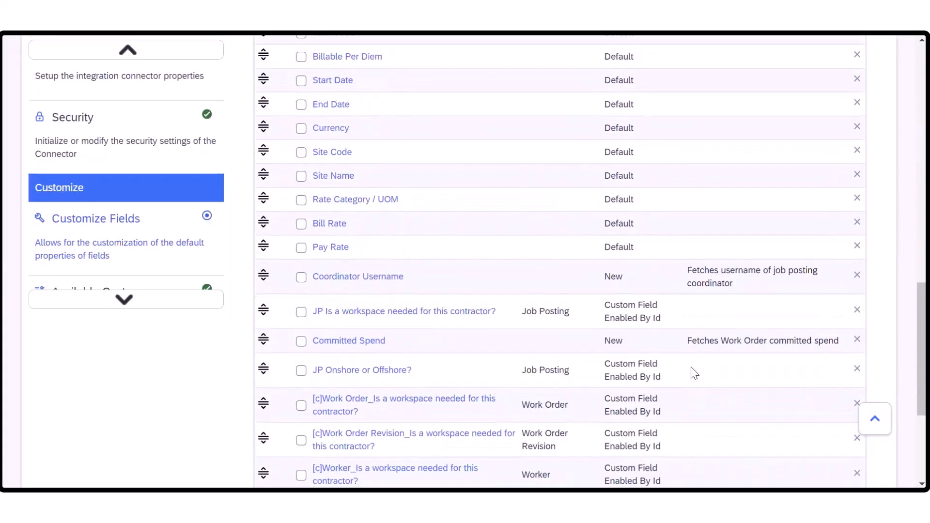
{"action": "scroll", "coordinate": [695, 373], "scroll_direction": "down", "scroll_amount": 2}
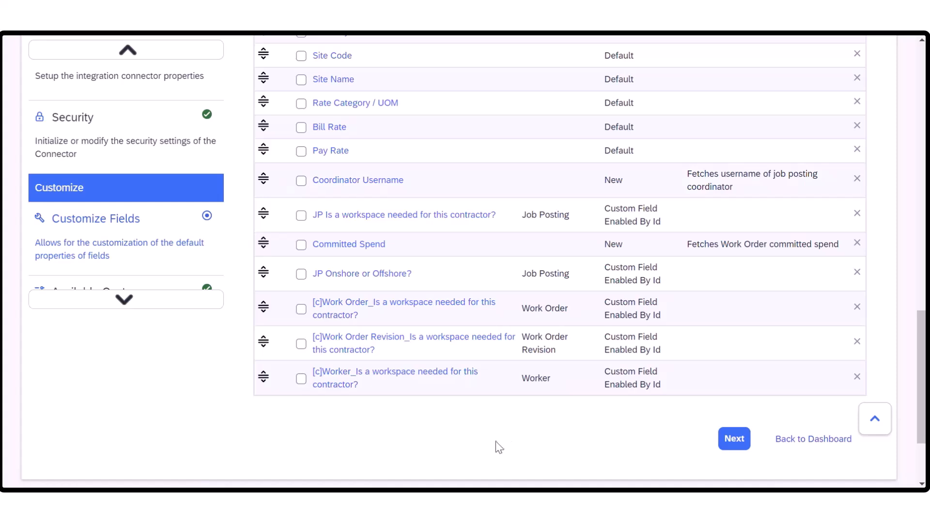
{"action": "left_click", "coordinate": [301, 378]}
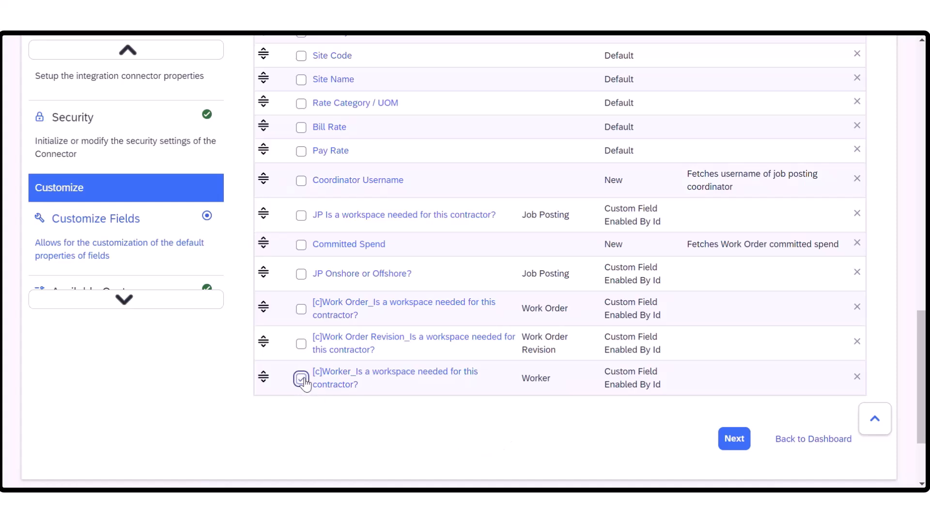
{"action": "left_click", "coordinate": [302, 344]}
{"action": "left_click", "coordinate": [302, 310]}
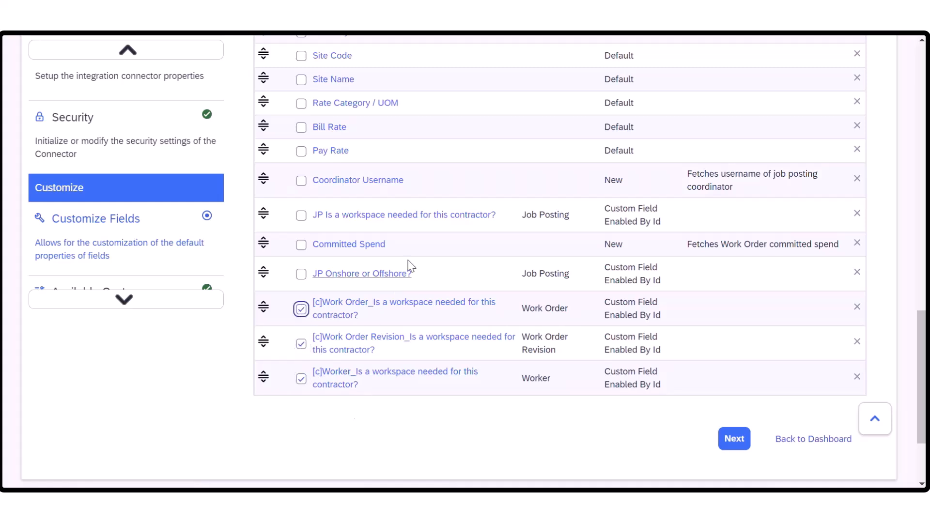
{"action": "left_click", "coordinate": [302, 216]}
{"action": "scroll", "coordinate": [461, 438], "scroll_direction": "up", "scroll_amount": 1}
{"action": "scroll", "coordinate": [461, 438], "scroll_direction": "up", "scroll_amount": 6}
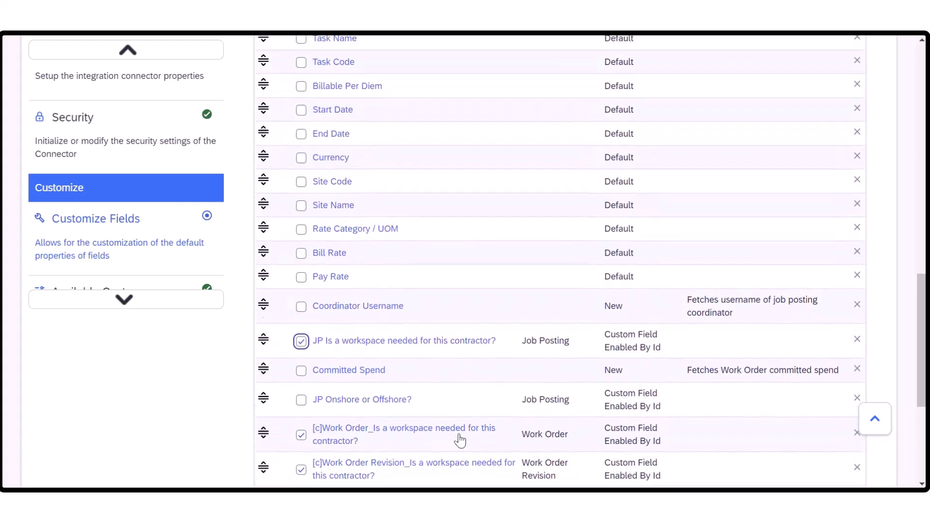
{"action": "scroll", "coordinate": [461, 439], "scroll_direction": "up", "scroll_amount": 10}
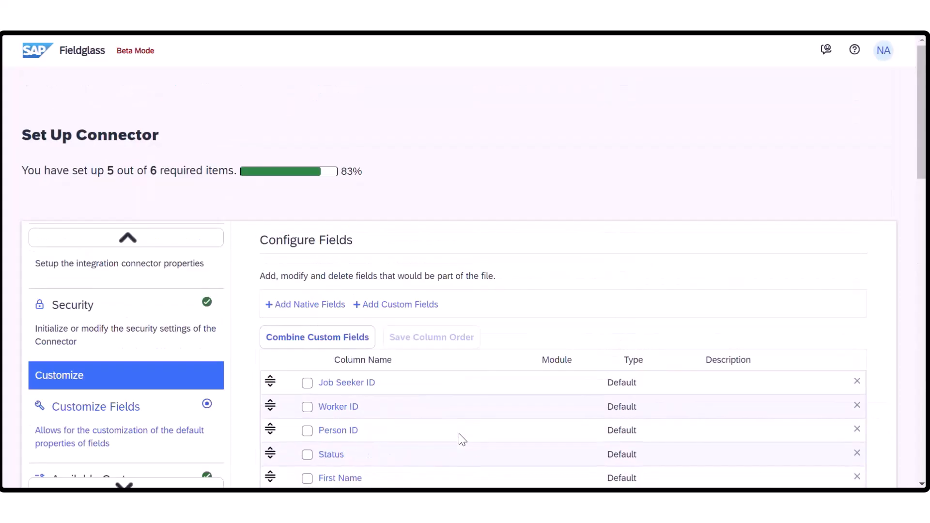
{"action": "left_click", "coordinate": [312, 337]}
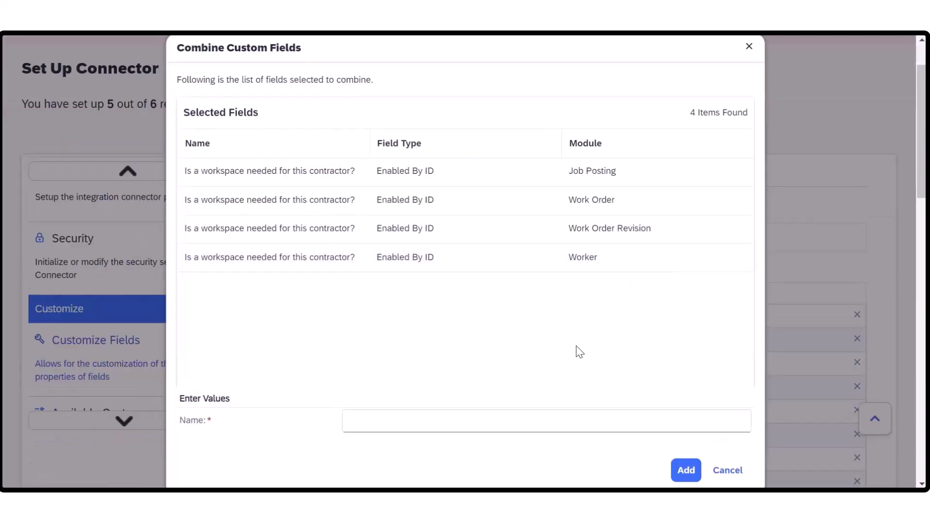
{"action": "scroll", "coordinate": [579, 351], "scroll_direction": "down", "scroll_amount": 3}
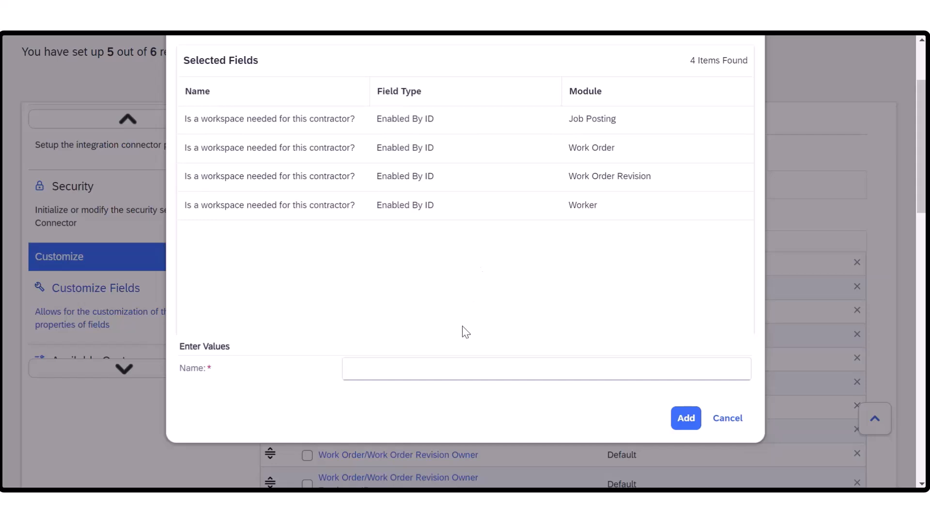
{"action": "left_click", "coordinate": [404, 371]}
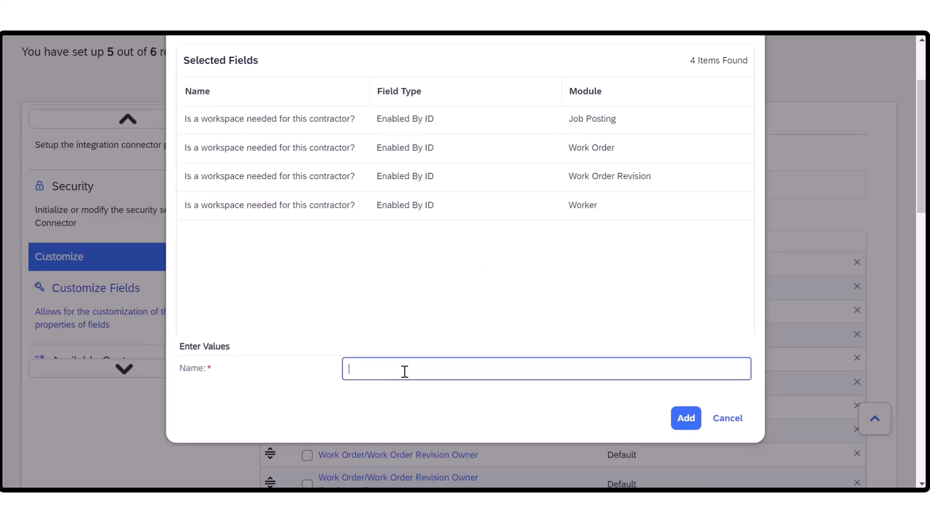
{"action": "type", "text": "Is a workspace needed for this contractor?"}
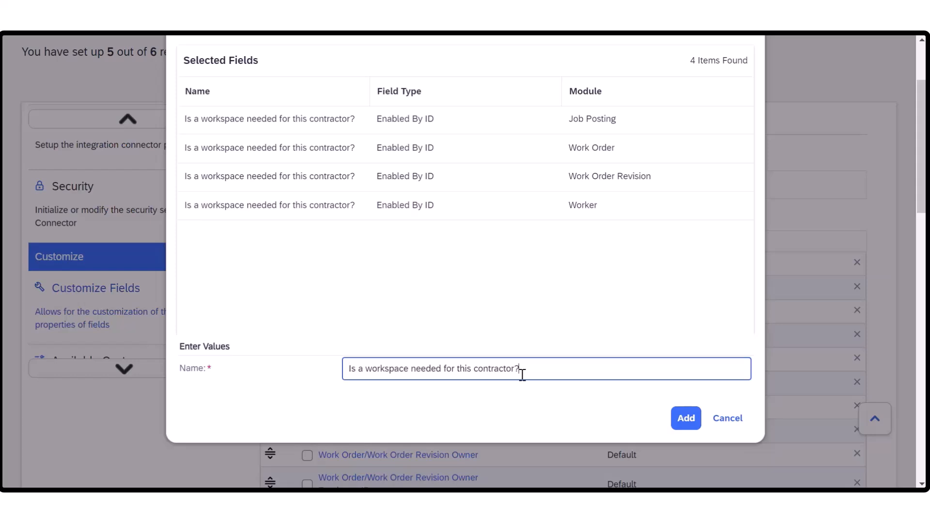
{"action": "left_click", "coordinate": [686, 419]}
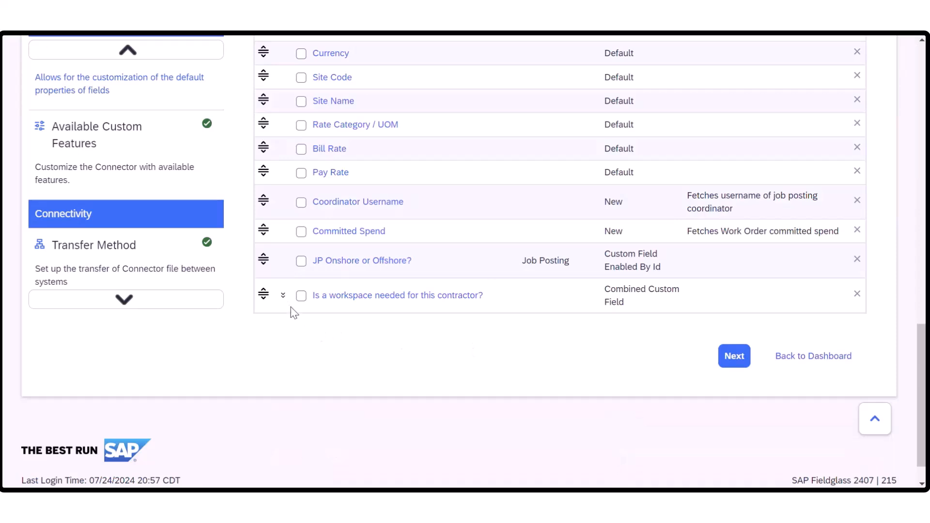
Step: Expand the combined workspace field to review its source fields and continue to the Available Custom Features section
{"action": "left_click", "coordinate": [283, 296]}
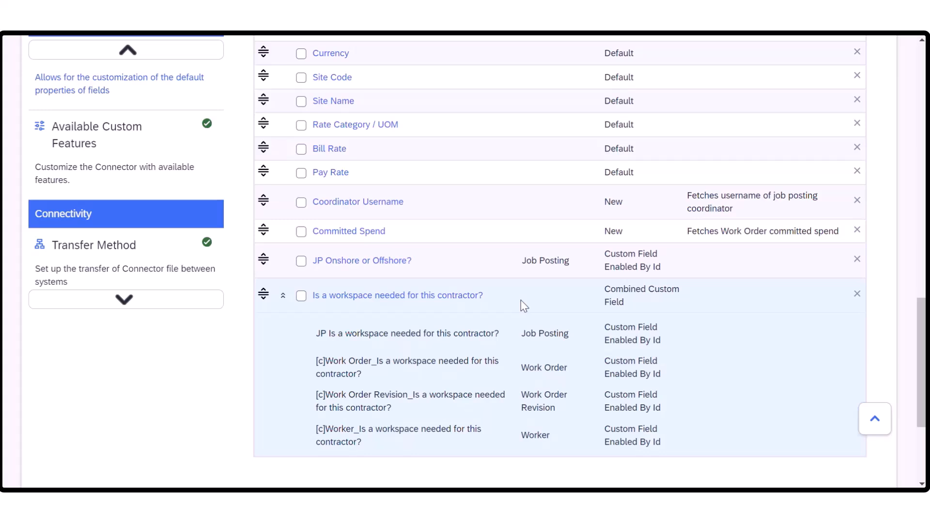
{"action": "scroll", "coordinate": [521, 300], "scroll_direction": "down", "scroll_amount": 3}
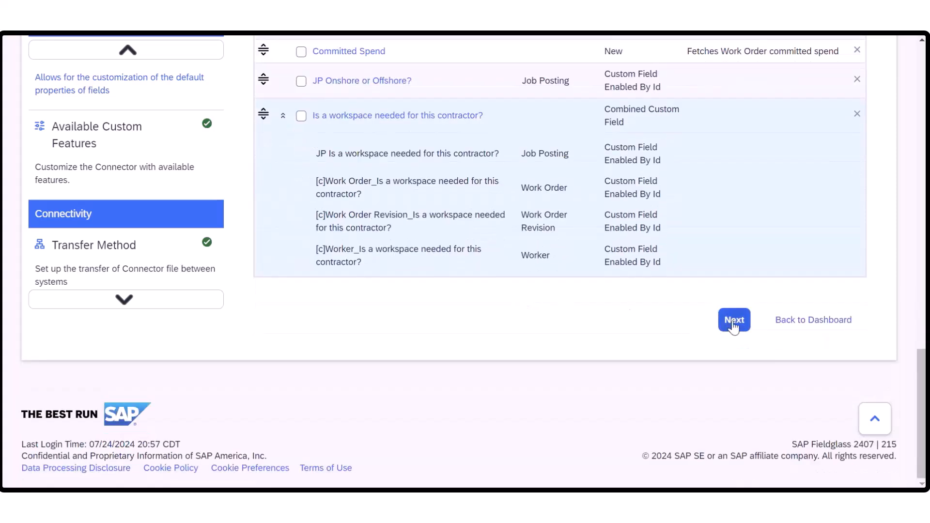
{"action": "left_click", "coordinate": [734, 321]}
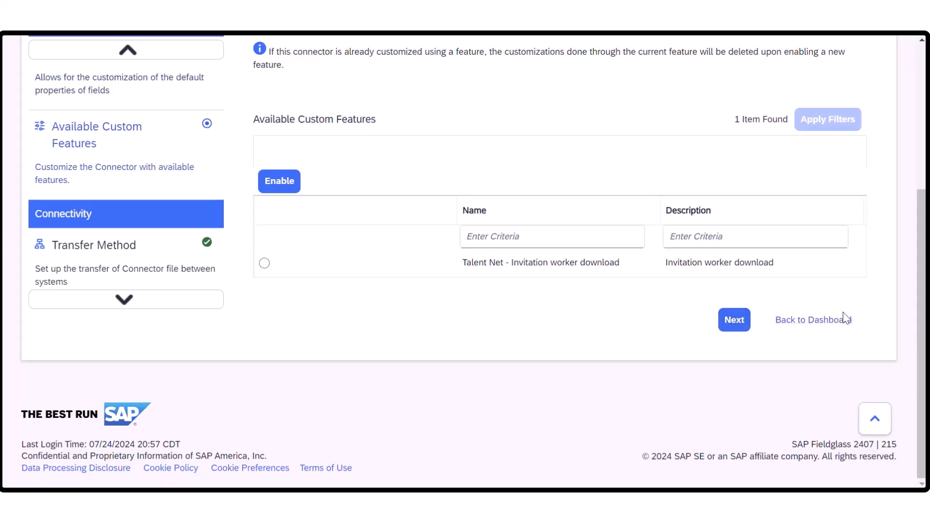
Step: Return to the Self-Service Dashboard and open the Connector Wizard help topic
{"action": "left_click", "coordinate": [834, 327]}
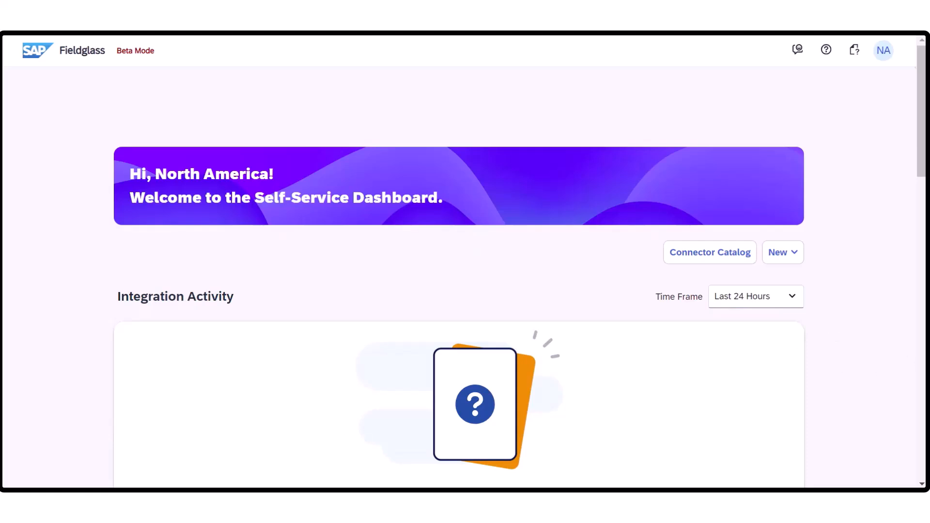
{"action": "left_click", "coordinate": [854, 50]}
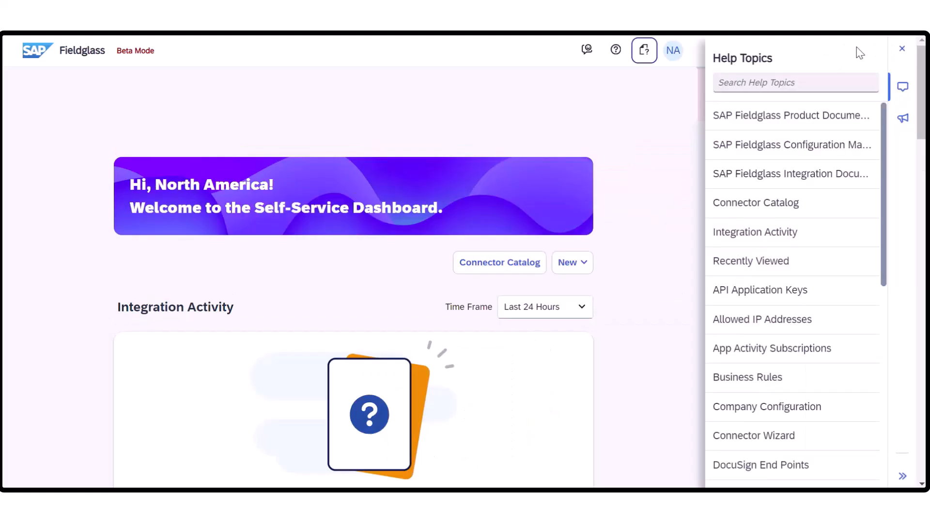
{"action": "left_click", "coordinate": [753, 438]}
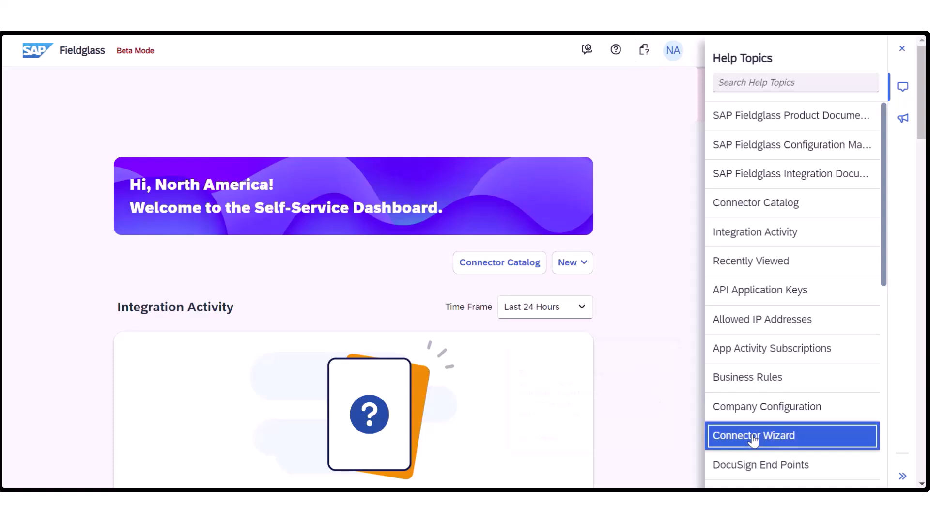